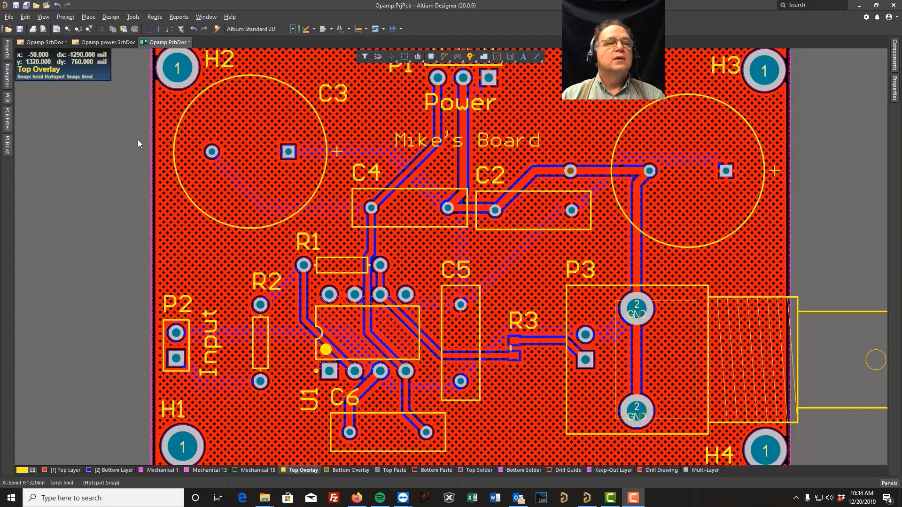
In Opamp.SchDoc, use Find Similar Objects on resistor R2 to select all components with the same Description, with Select Matching enabled.
{"action": "left_click", "coordinate": [46, 42]}
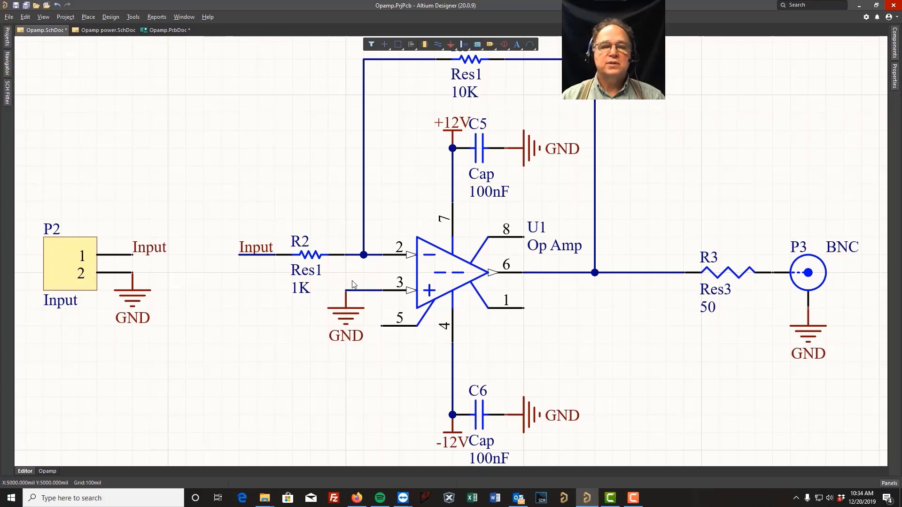
{"action": "right_click", "coordinate": [312, 256]}
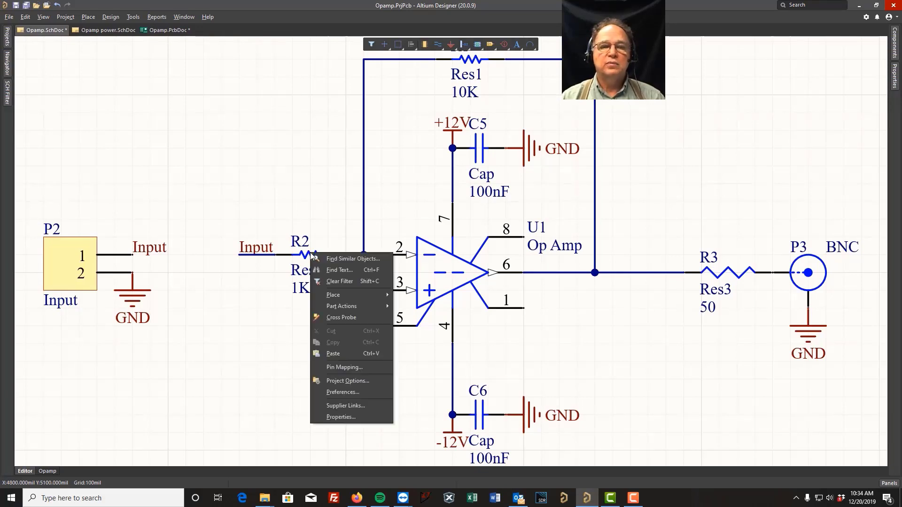
{"action": "left_click", "coordinate": [344, 259]}
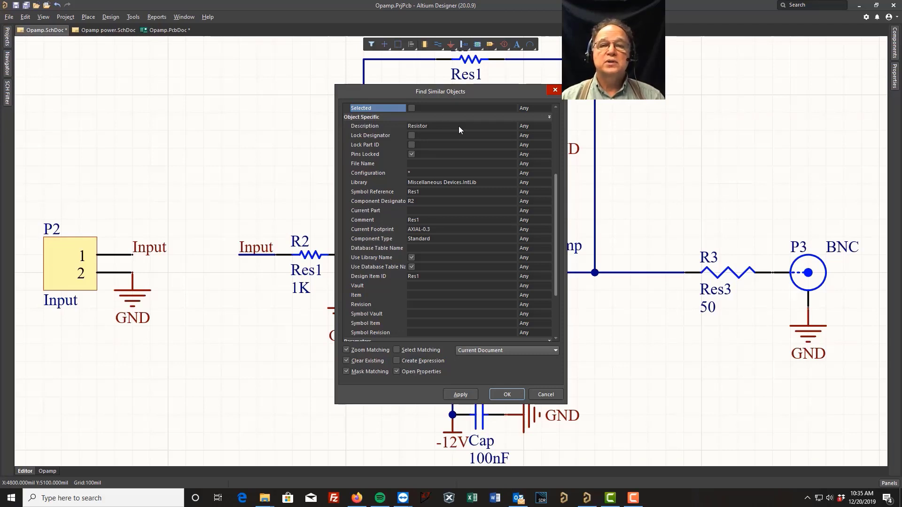
{"action": "left_click", "coordinate": [545, 126]}
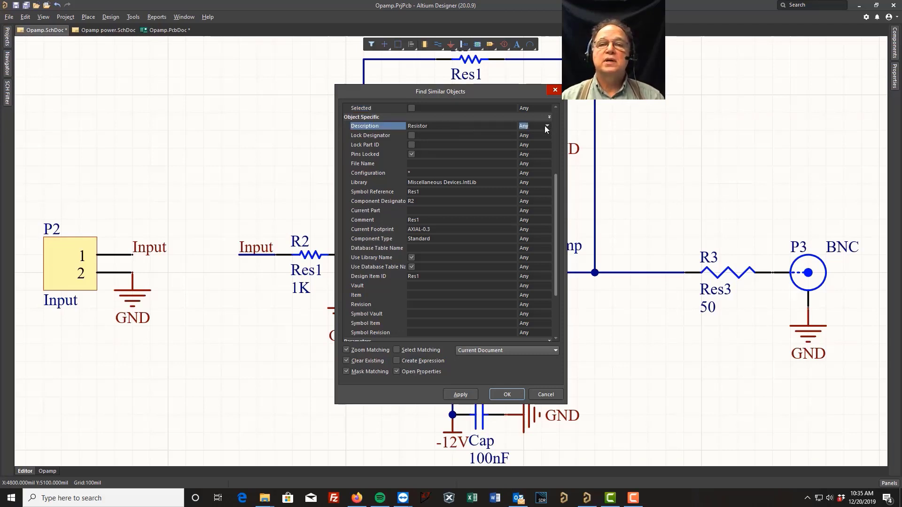
{"action": "left_click", "coordinate": [547, 125]}
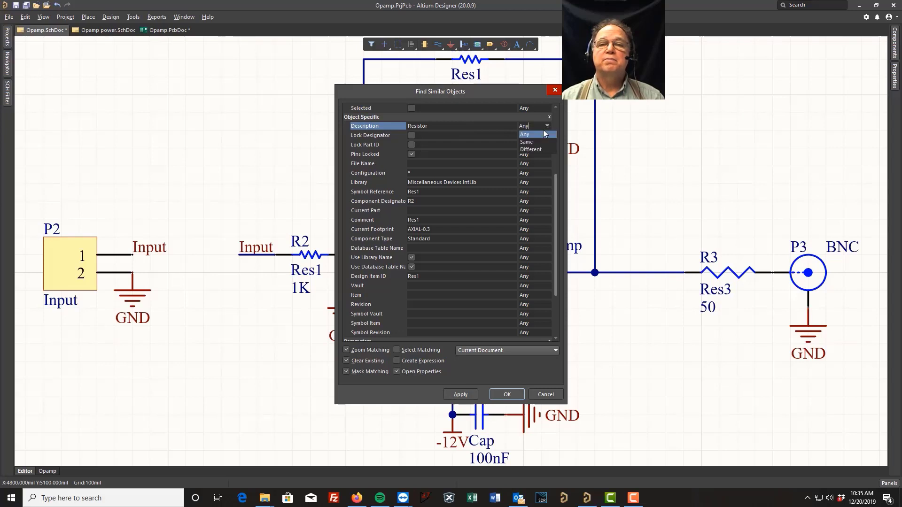
{"action": "left_click", "coordinate": [533, 141]}
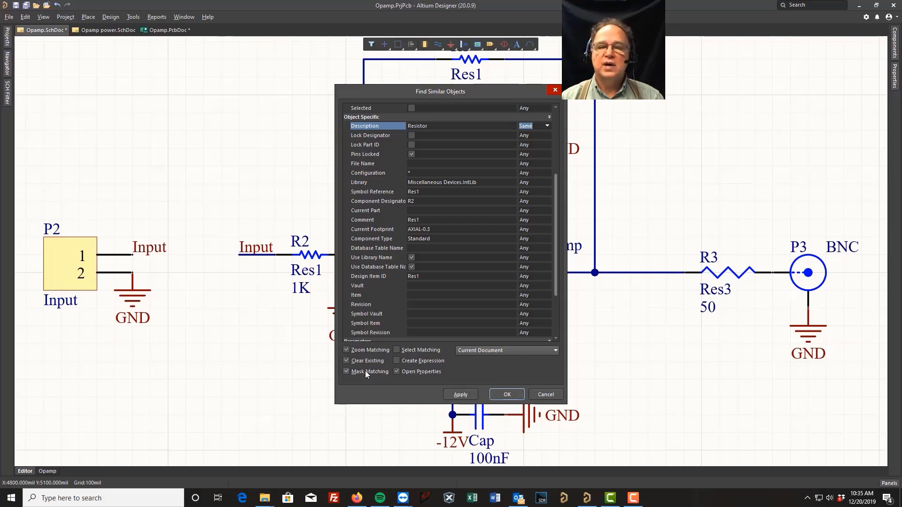
{"action": "left_click", "coordinate": [397, 350]}
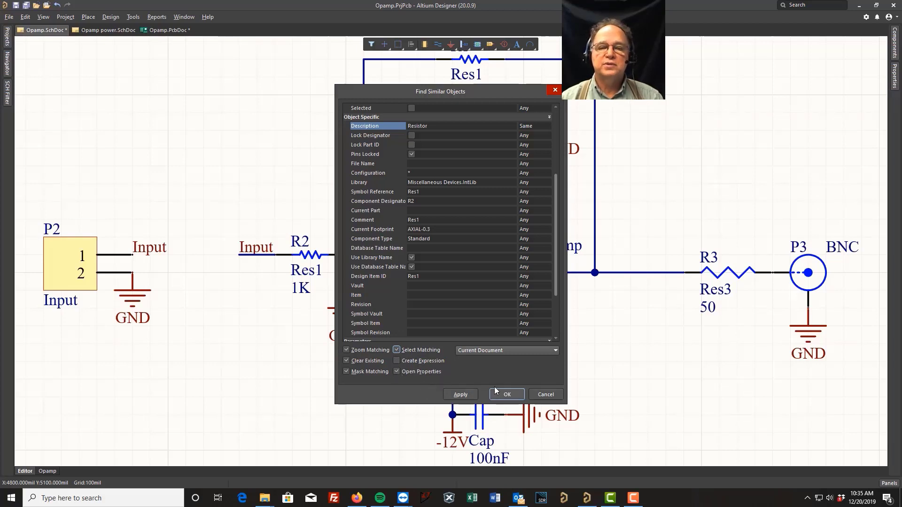
{"action": "left_click", "coordinate": [461, 395]}
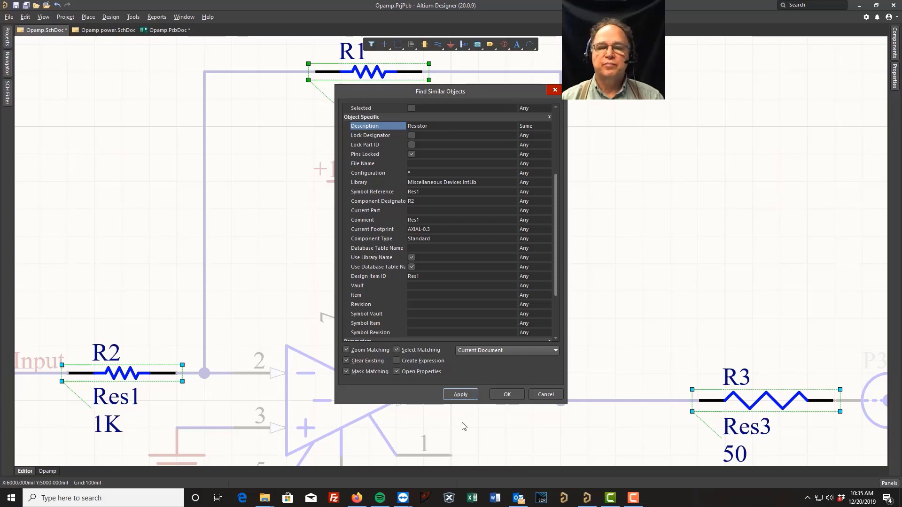
{"action": "left_click", "coordinate": [505, 397]}
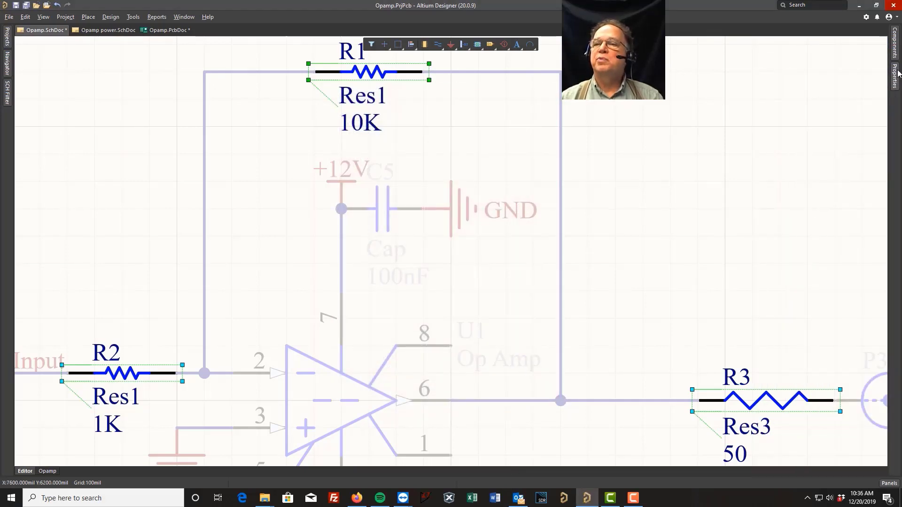
Hide the comments of the selected resistors, clearing the filter before saving the schematic.
{"action": "mouse_move", "coordinate": [895, 78]}
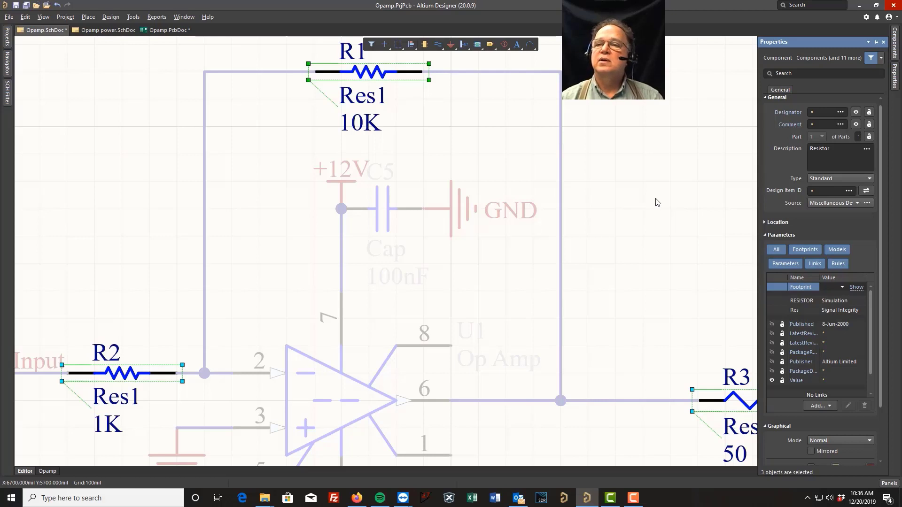
{"action": "left_click", "coordinate": [819, 124]}
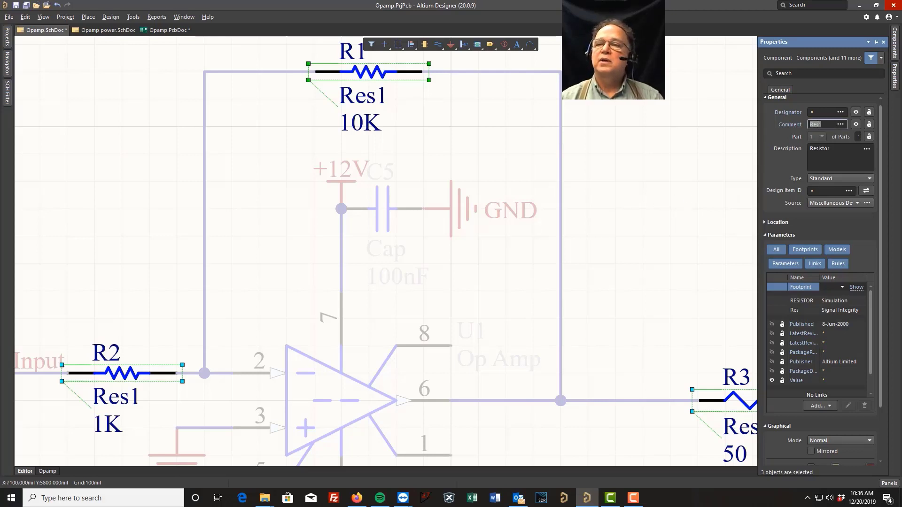
{"action": "left_click", "coordinate": [857, 125]}
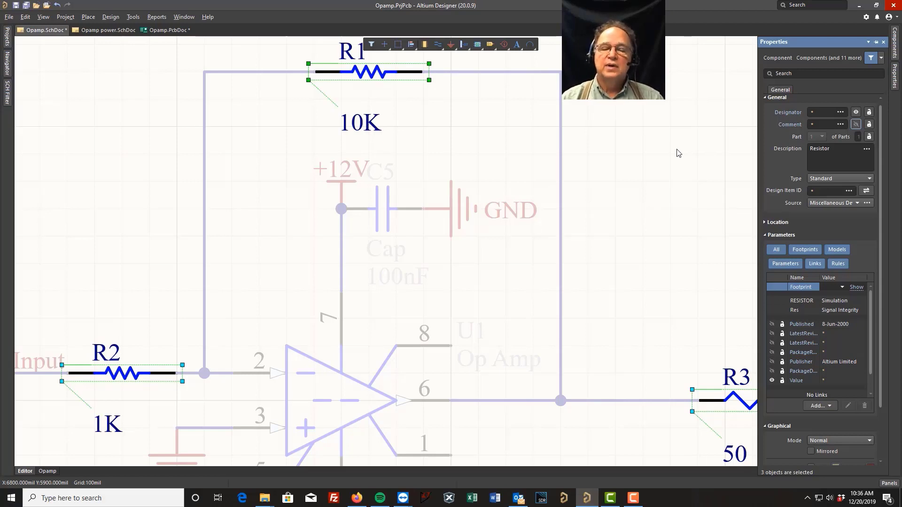
{"action": "right_click", "coordinate": [629, 167]}
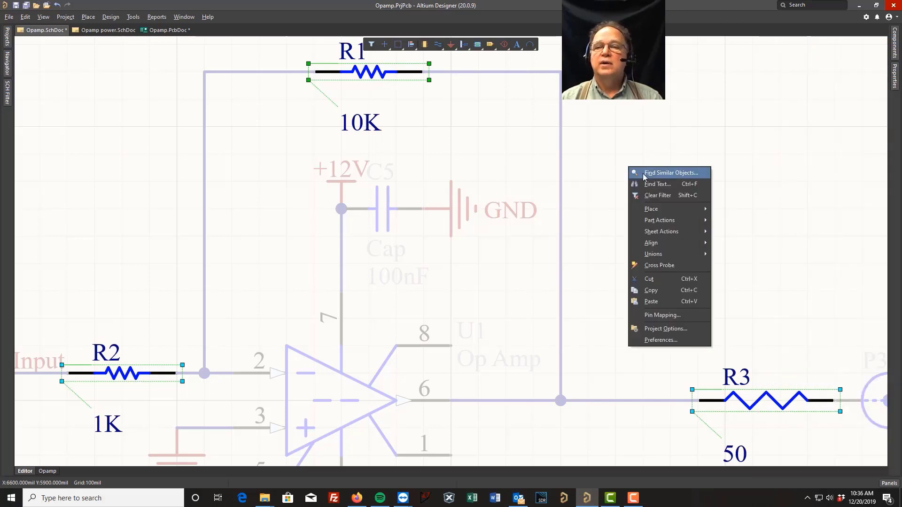
{"action": "left_click", "coordinate": [659, 199]}
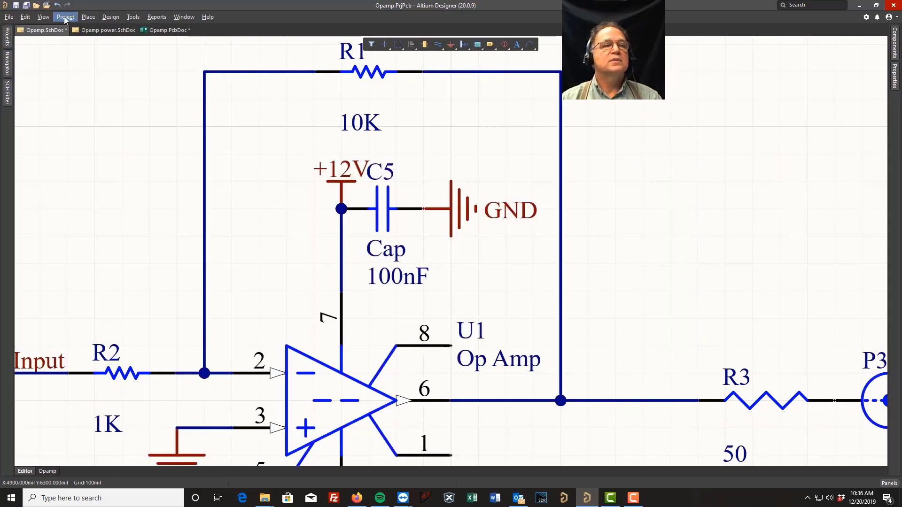
{"action": "left_click", "coordinate": [16, 6]}
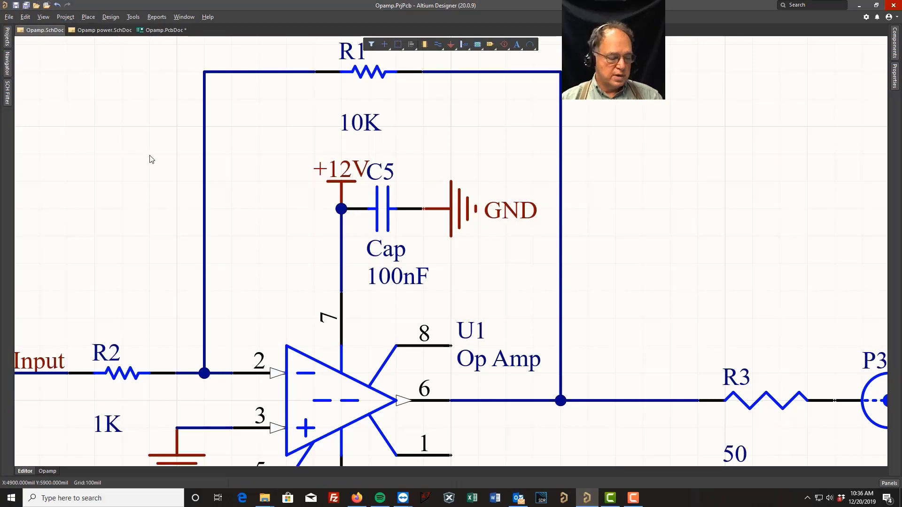
{"action": "scroll", "coordinate": [158, 170], "scroll_direction": "down", "scroll_amount": 2, "text": "ctrl"}
{"action": "scroll", "coordinate": [160, 166], "scroll_direction": "down", "scroll_amount": 2, "text": "ctrl"}
{"action": "right_click_drag", "start_coordinate": [129, 166], "coordinate": [202, 151]}
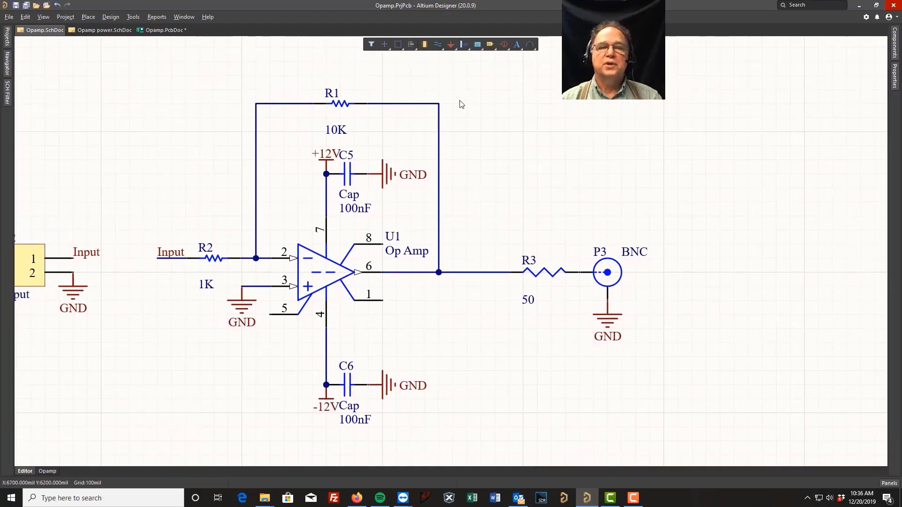
In Opamp.PcbDoc, use Find Similar Objects on the P3 designator to select all text with the same String Type.
{"action": "left_click", "coordinate": [162, 30]}
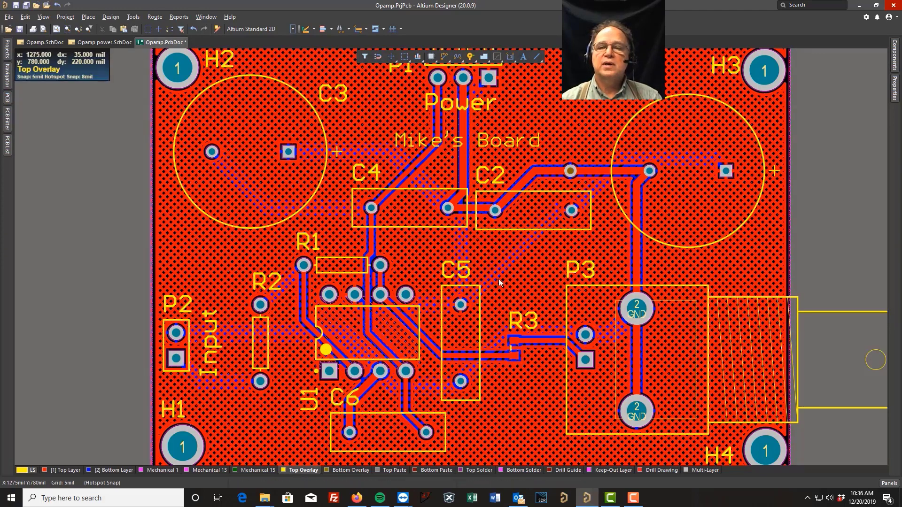
{"action": "left_click", "coordinate": [571, 272]}
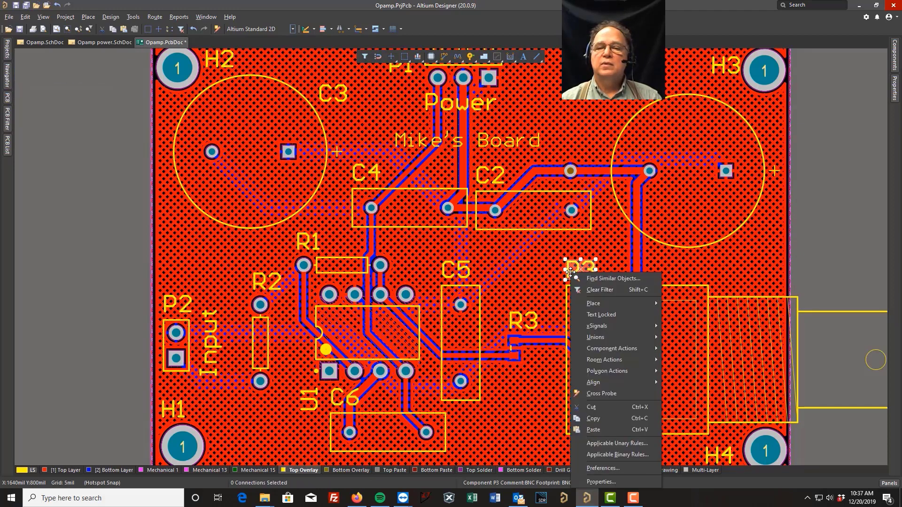
{"action": "right_click", "coordinate": [571, 272]}
{"action": "left_click", "coordinate": [607, 279]}
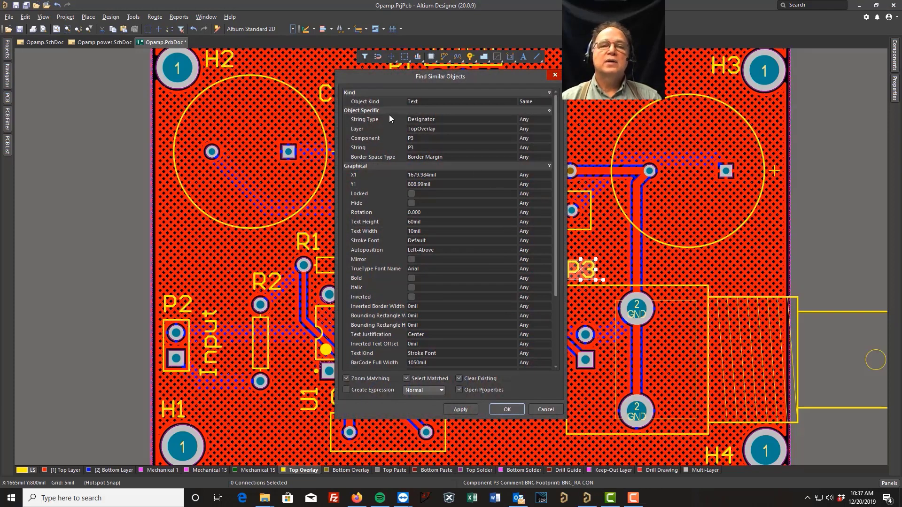
{"action": "left_click", "coordinate": [534, 119]}
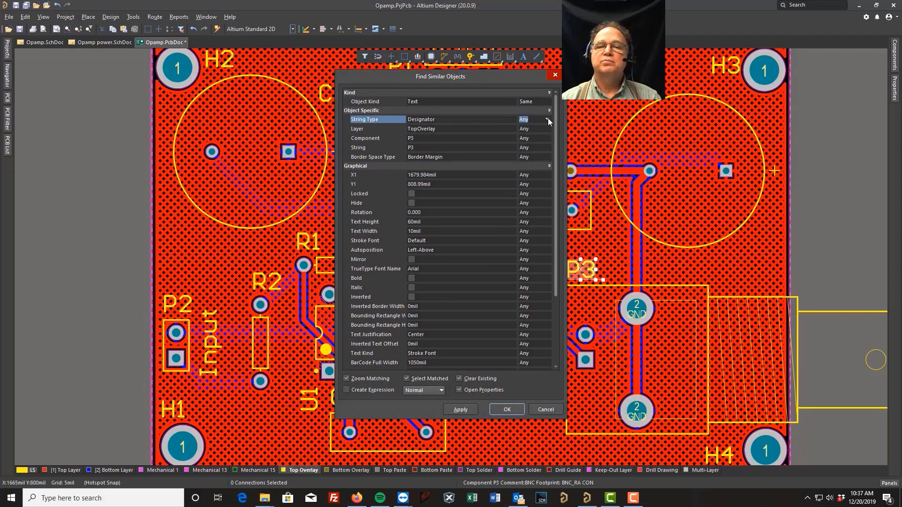
{"action": "left_click", "coordinate": [548, 119]}
{"action": "left_click", "coordinate": [527, 135]}
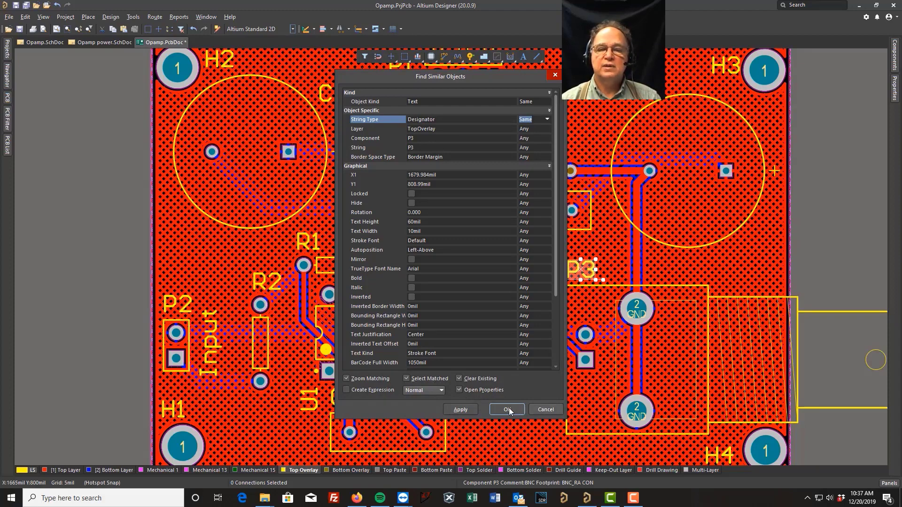
{"action": "left_click", "coordinate": [457, 410]}
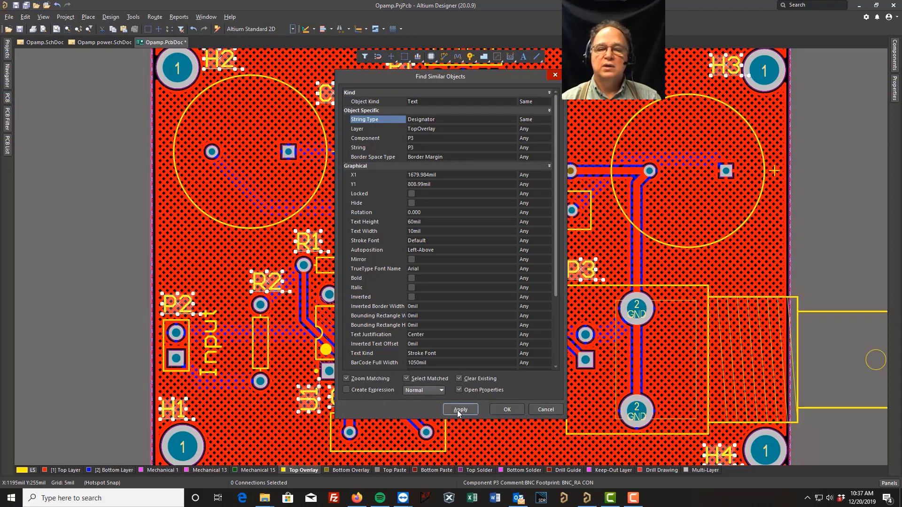
{"action": "left_click", "coordinate": [505, 408]}
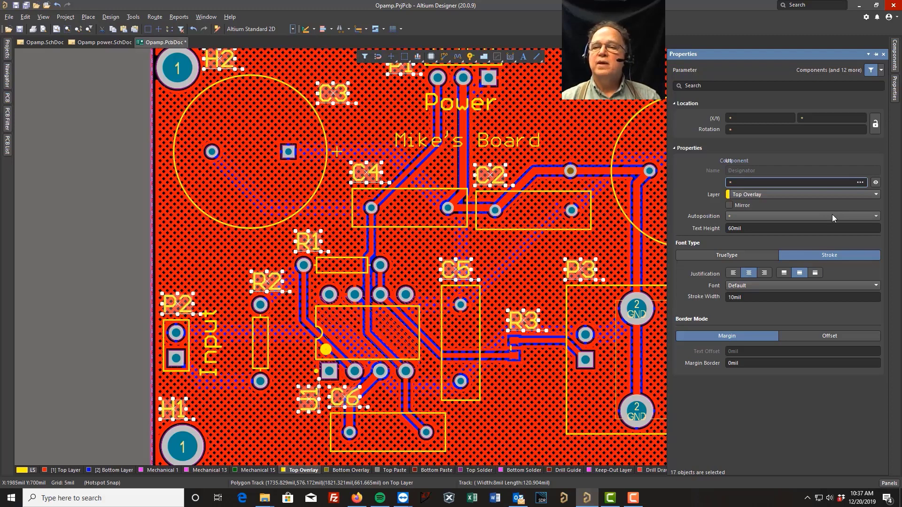
Set the selected designators' text height to 40 mil and stroke width to 7 mil, and clear the filter.
{"action": "left_click", "coordinate": [764, 230]}
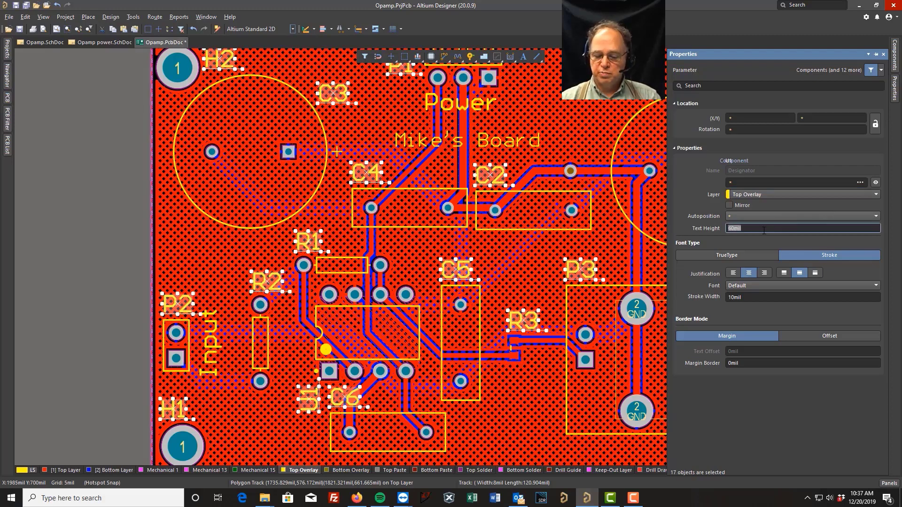
{"action": "type", "text": "40"}
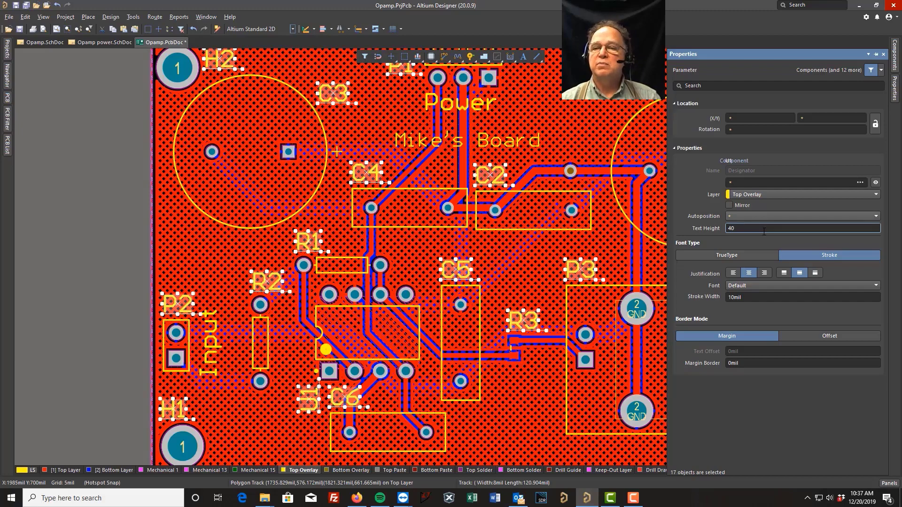
{"action": "left_click", "coordinate": [748, 298]}
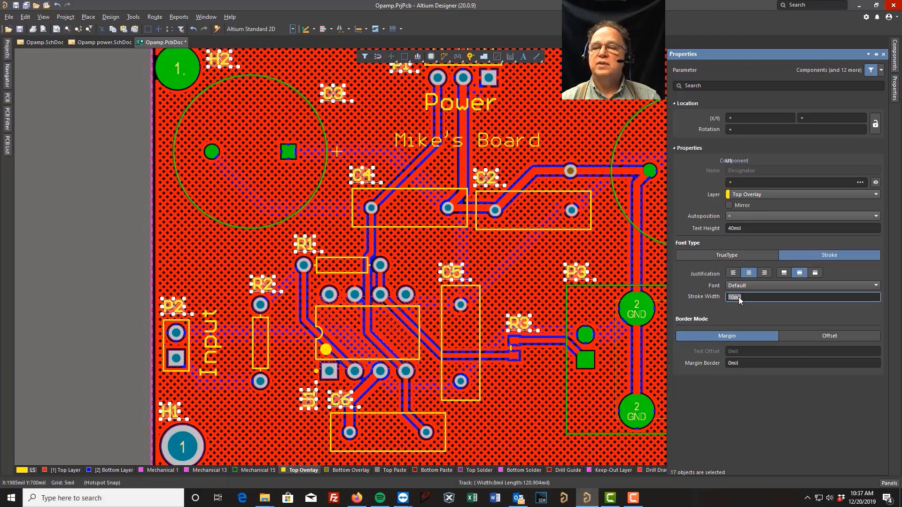
{"action": "type", "text": "7"}
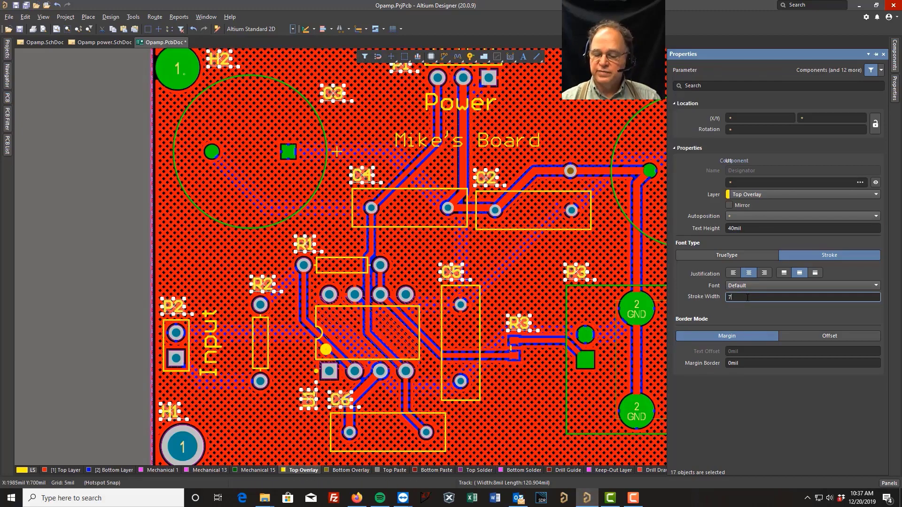
{"action": "key", "text": "Return"}
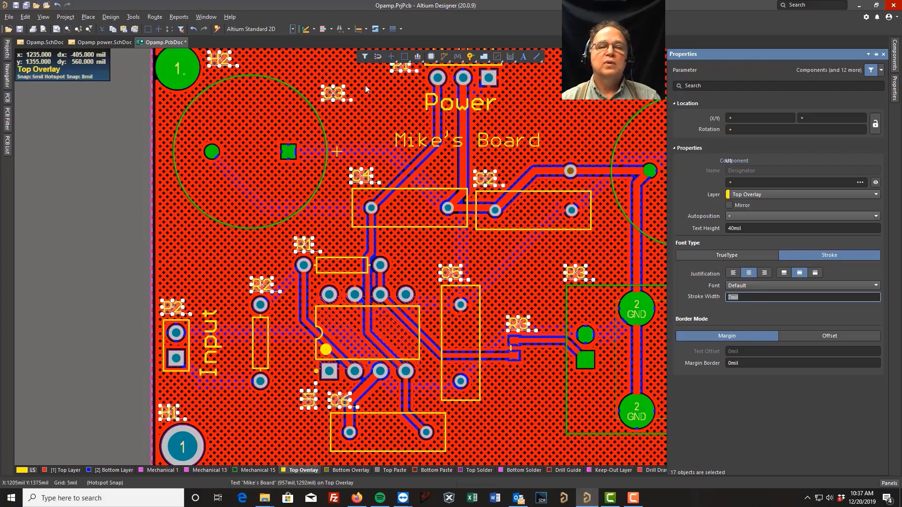
{"action": "right_click", "coordinate": [548, 100]}
{"action": "left_click", "coordinate": [575, 117]}
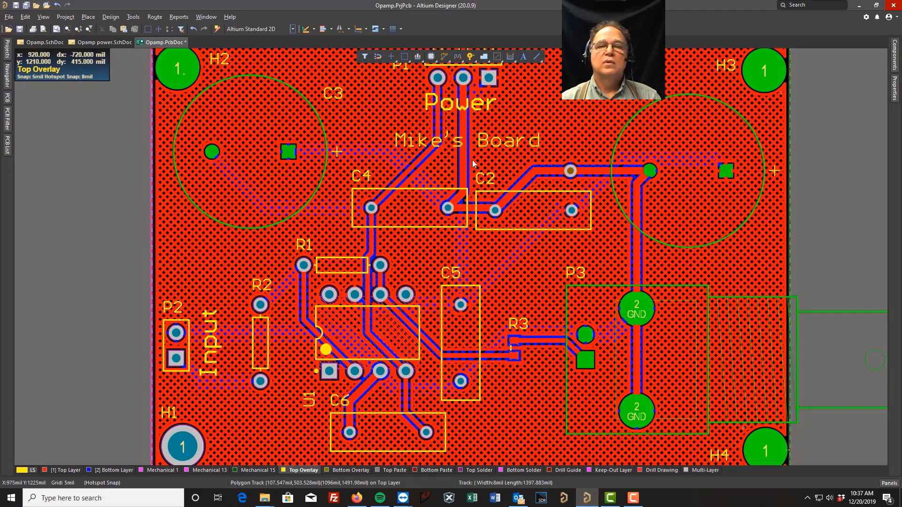
Use Find Similar Objects on P2's "Input" comment to select all text with the same String Type.
{"action": "left_click", "coordinate": [215, 333]}
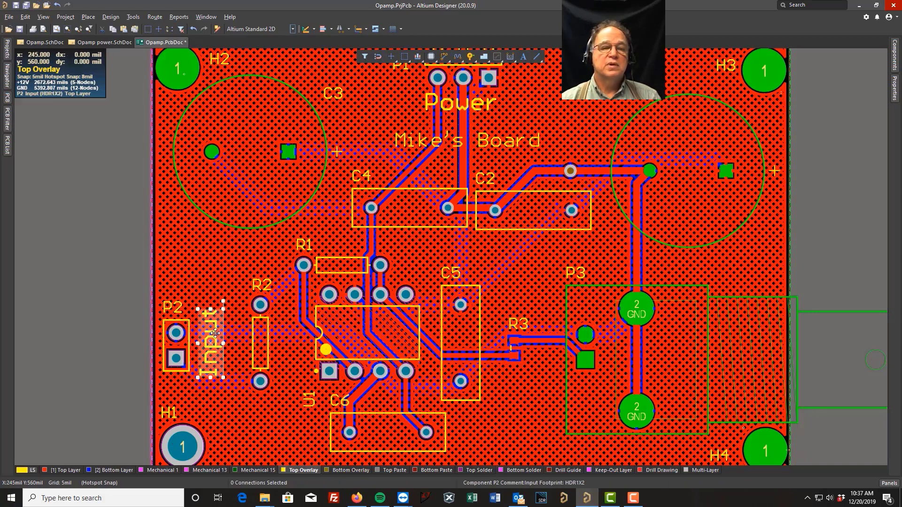
{"action": "right_click", "coordinate": [215, 333]}
{"action": "left_click", "coordinate": [258, 122]}
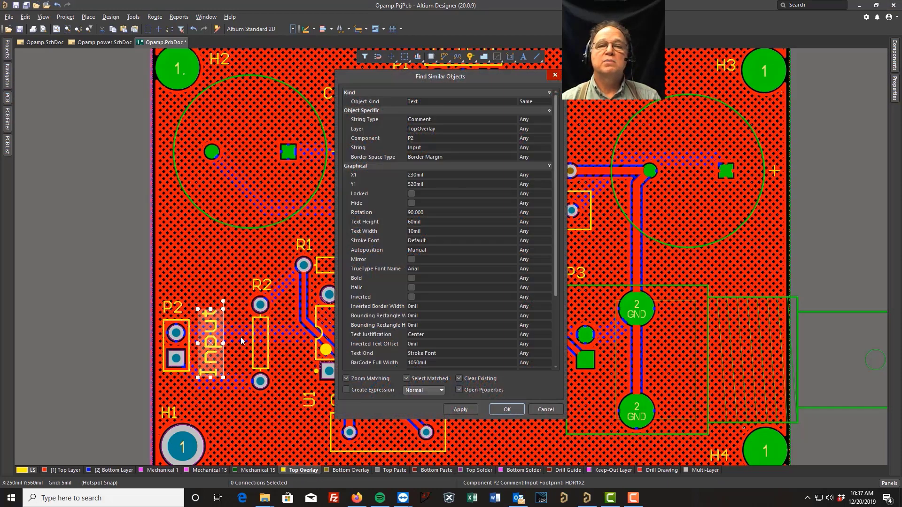
{"action": "left_click", "coordinate": [532, 120]}
{"action": "left_click", "coordinate": [533, 120]}
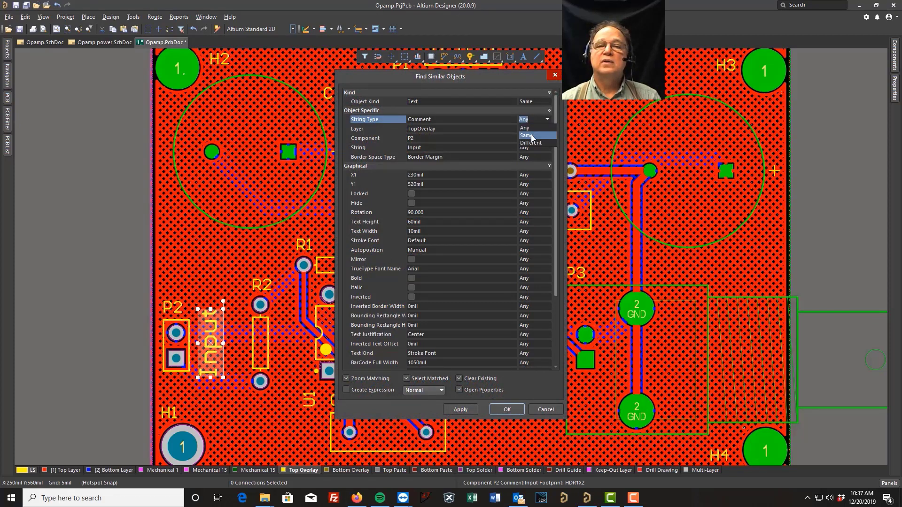
{"action": "left_click", "coordinate": [526, 135]}
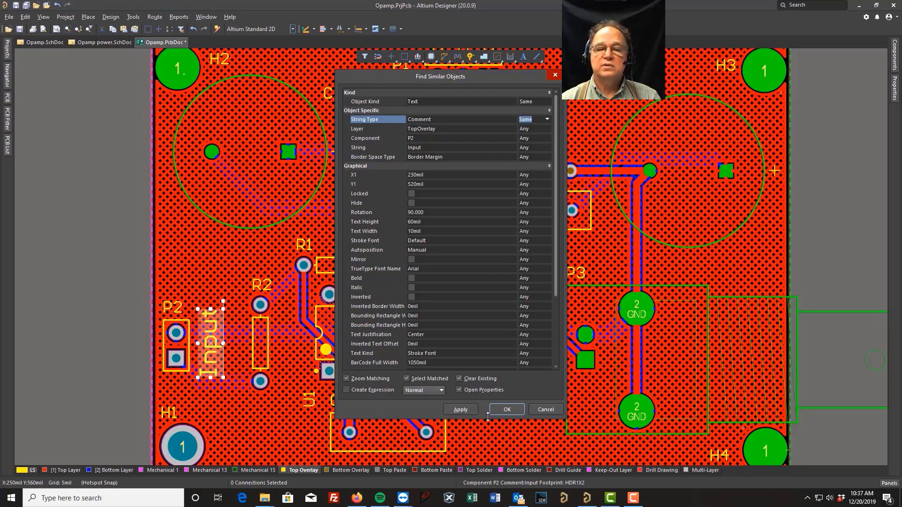
{"action": "left_click", "coordinate": [449, 410]}
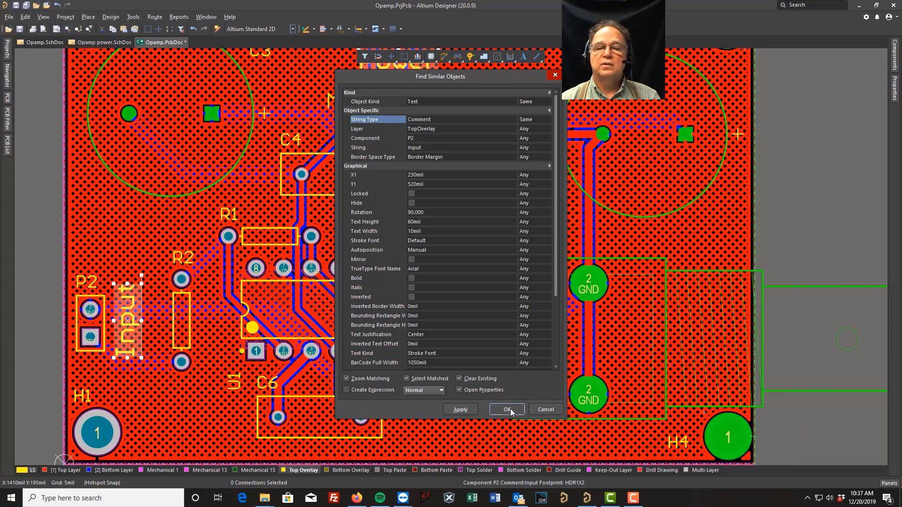
{"action": "left_click", "coordinate": [509, 409]}
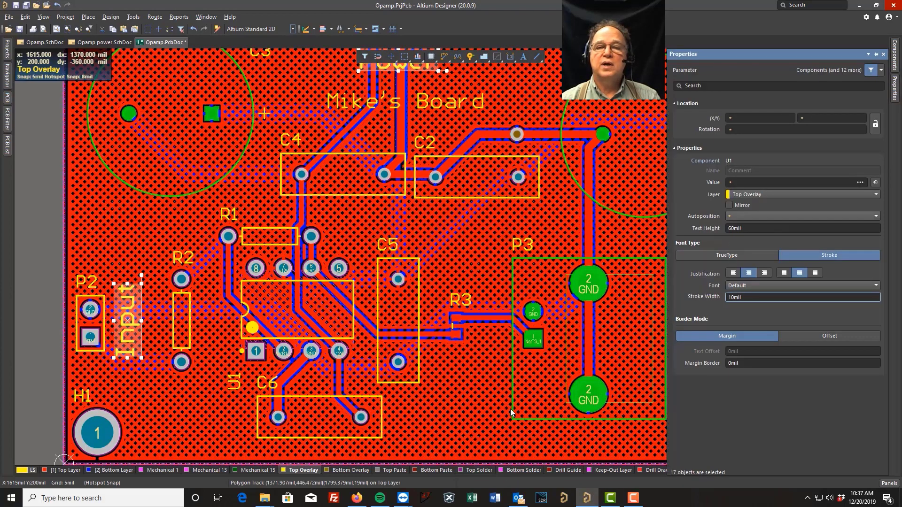
Set the selected comments' text height to 40 mil and stroke width to 7 mil.
{"action": "left_click", "coordinate": [757, 229]}
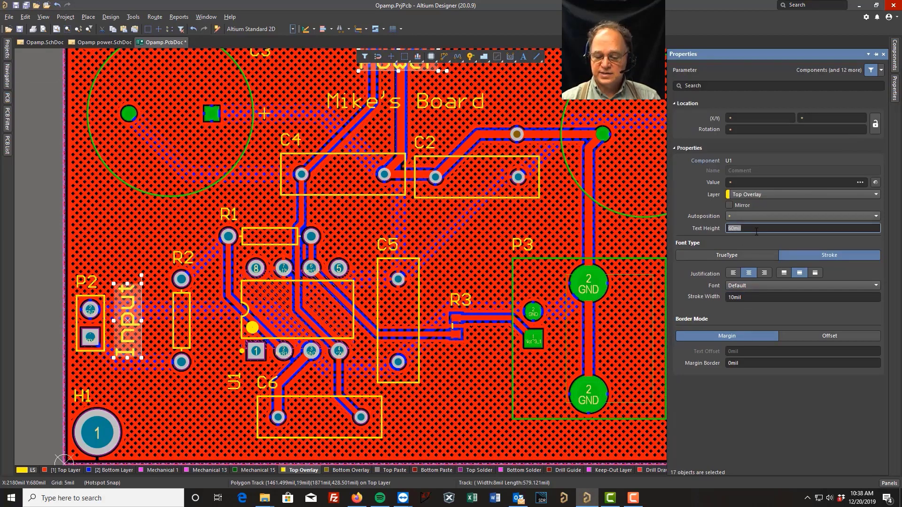
{"action": "type", "text": "40"}
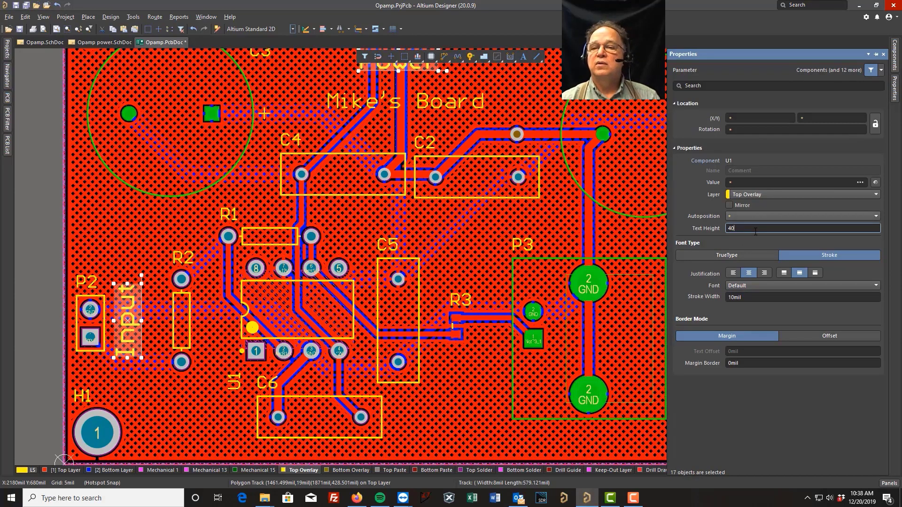
{"action": "left_click", "coordinate": [752, 297]}
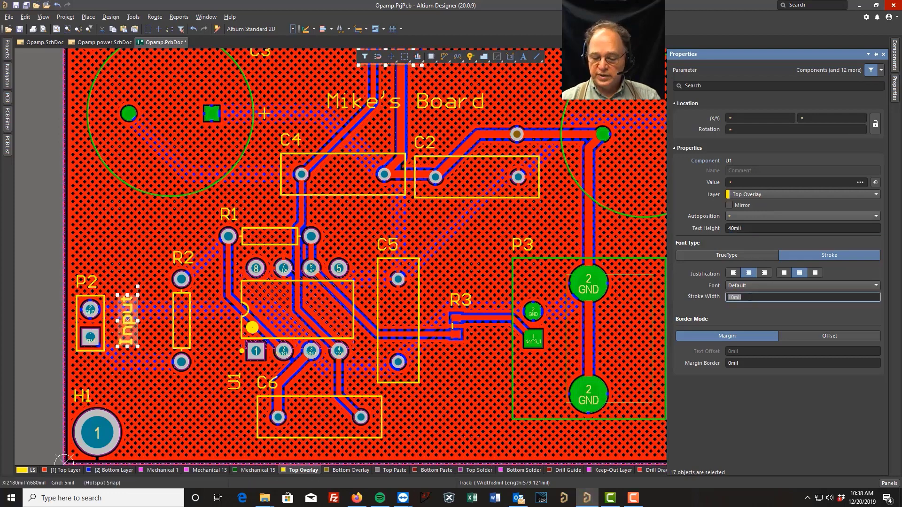
{"action": "type", "text": "7"}
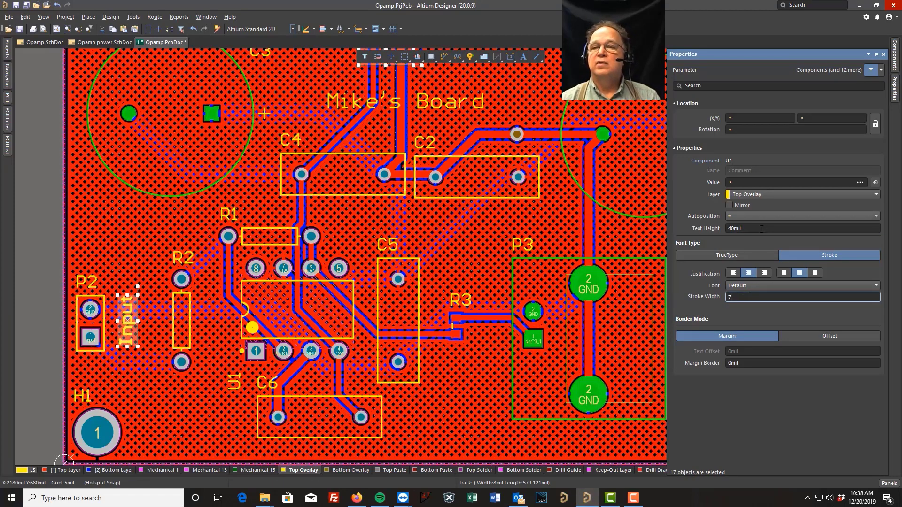
Set the selected comments' text height to 75 mil and stroke width to 10 mil, then deselect them.
{"action": "left_click", "coordinate": [760, 229]}
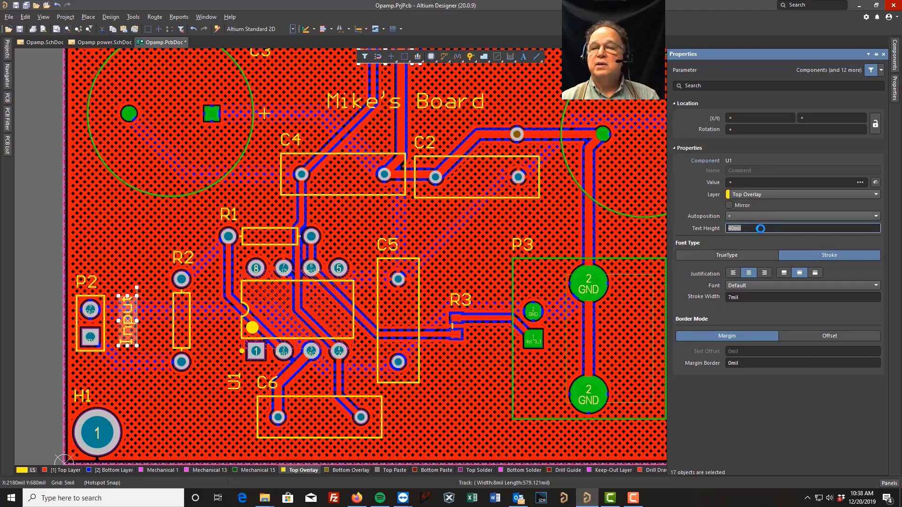
{"action": "left_click", "coordinate": [758, 229]}
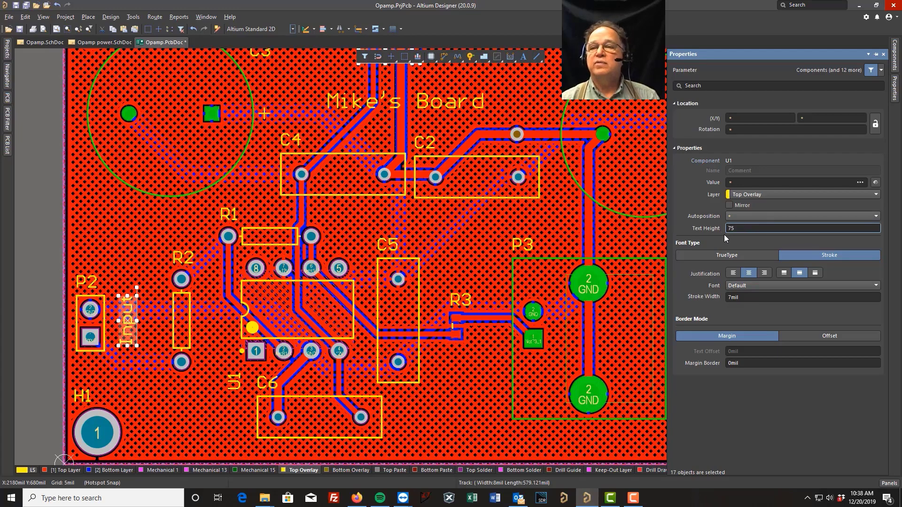
{"action": "left_click", "coordinate": [744, 297]}
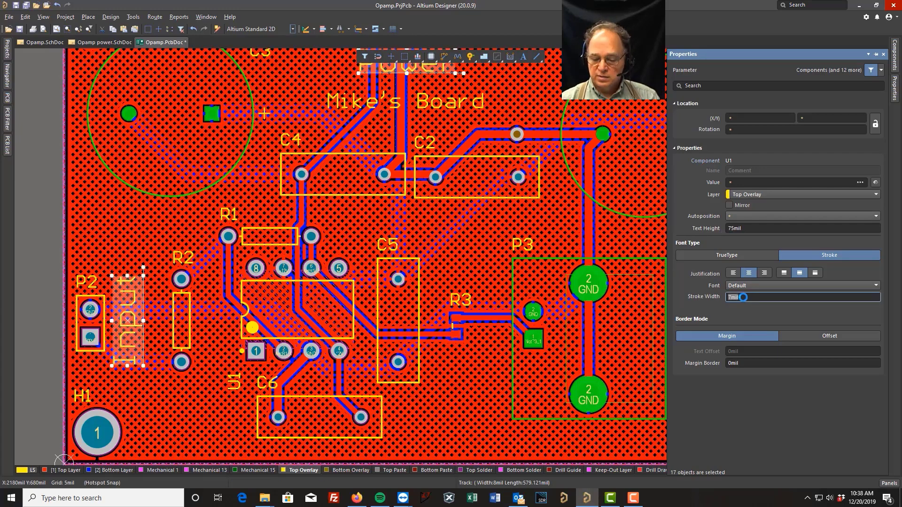
{"action": "type", "text": "10"}
{"action": "key", "text": "Return"}
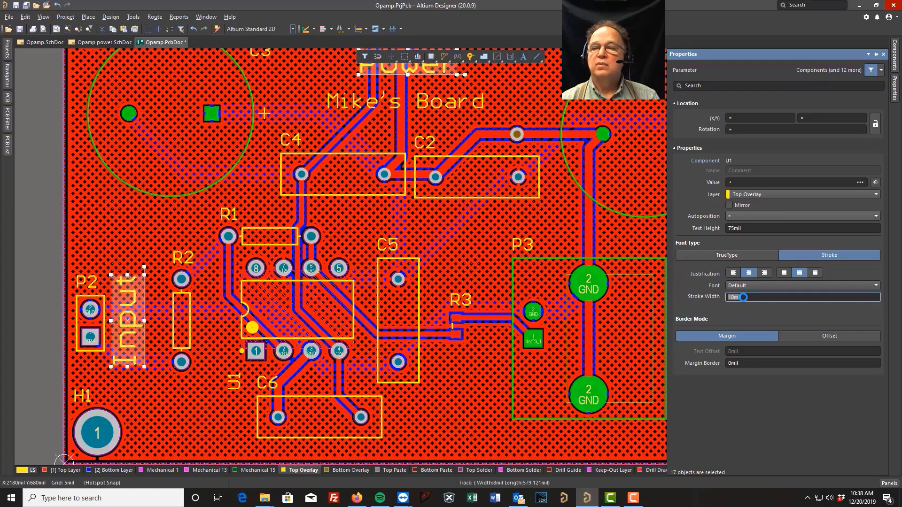
{"action": "left_click", "coordinate": [479, 243]}
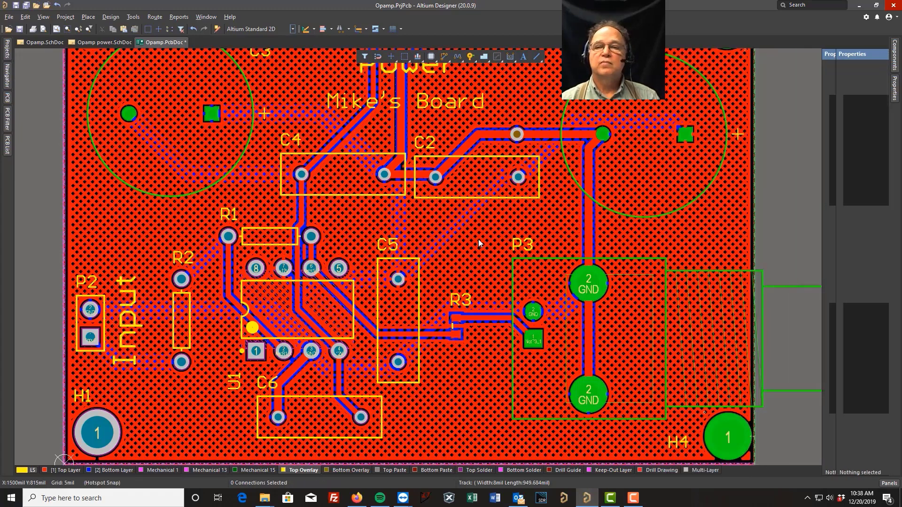
Open the PCB Filter and replace its query expression with IsComment.
{"action": "scroll", "coordinate": [479, 243], "scroll_direction": "up", "scroll_amount": 1}
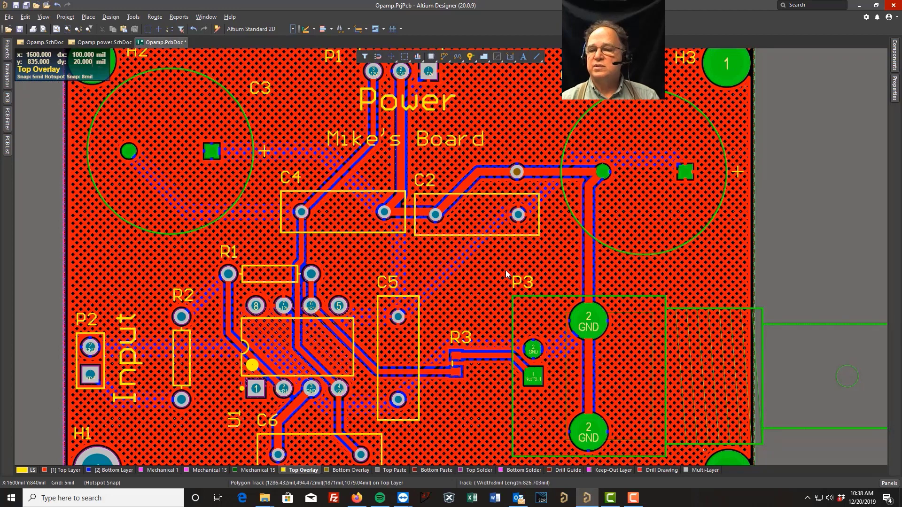
{"action": "left_click", "coordinate": [889, 483]}
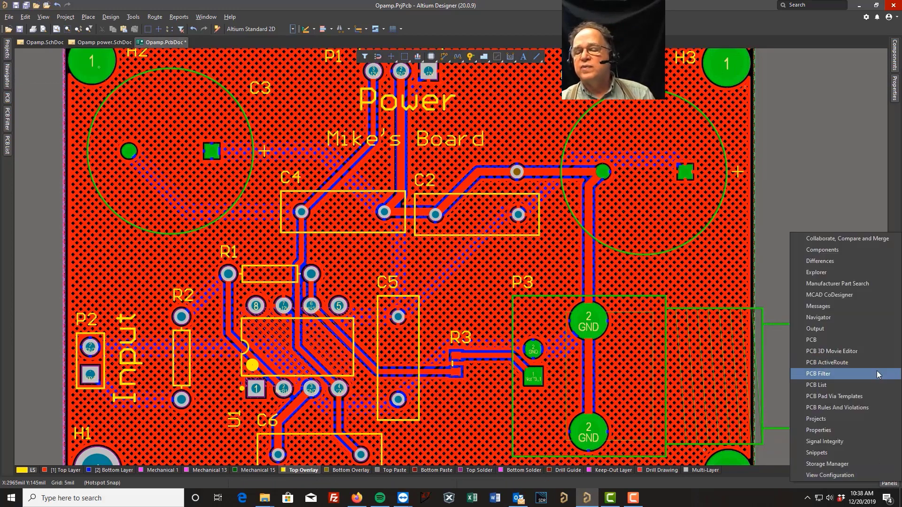
{"action": "left_click", "coordinate": [820, 374]}
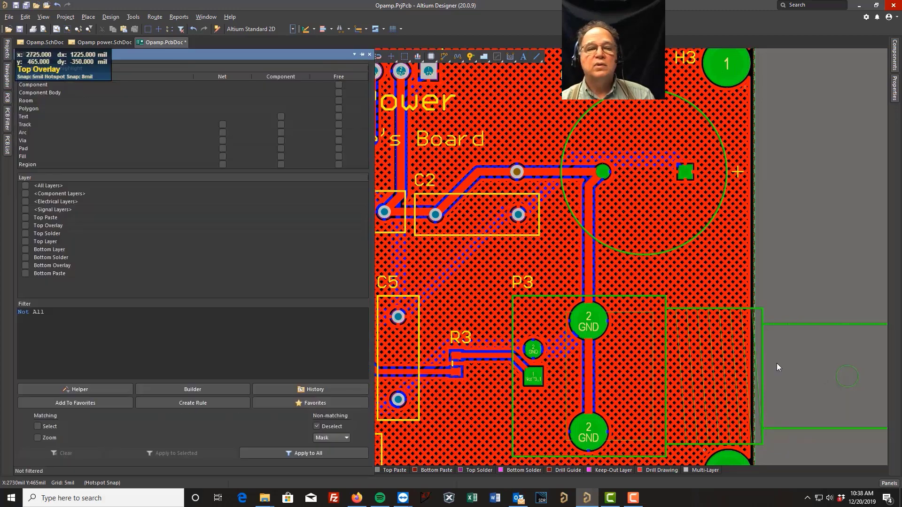
{"action": "left_click", "coordinate": [56, 314]}
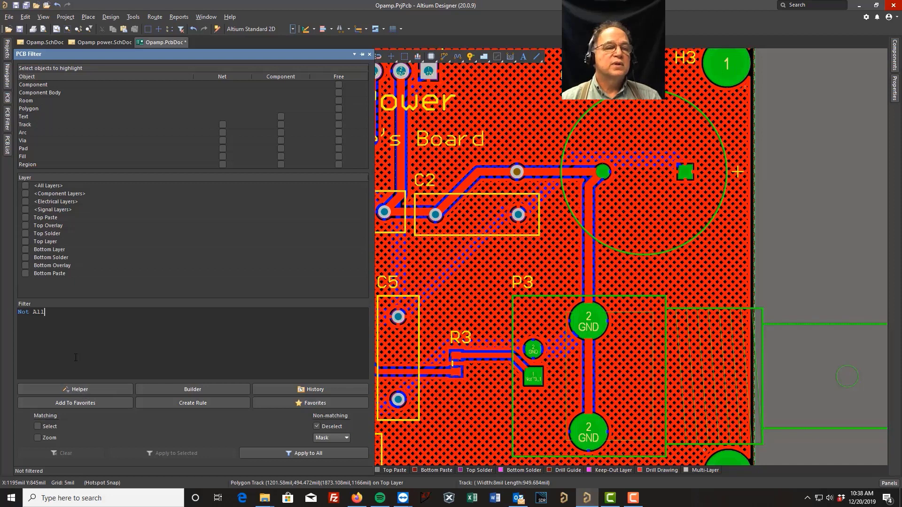
{"action": "left_click_drag", "start_coordinate": [56, 314], "coordinate": [6, 319]}
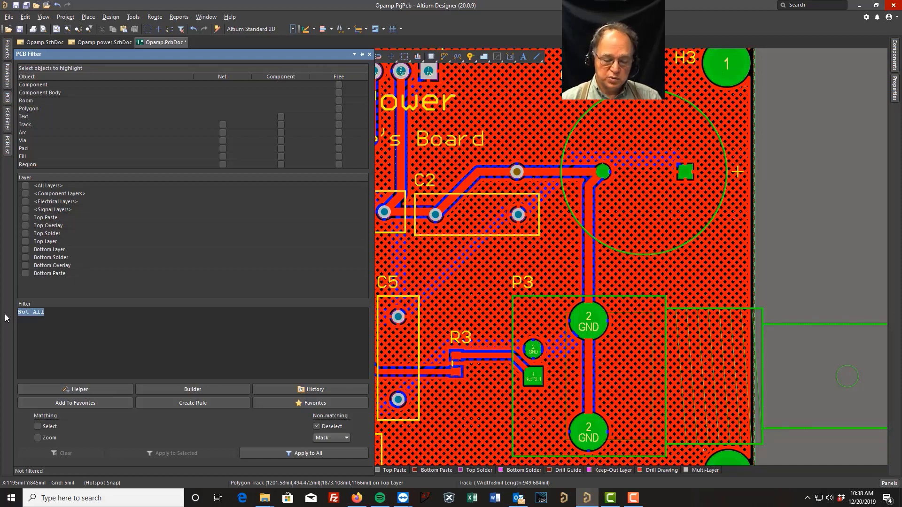
{"action": "type", "text": "i"}
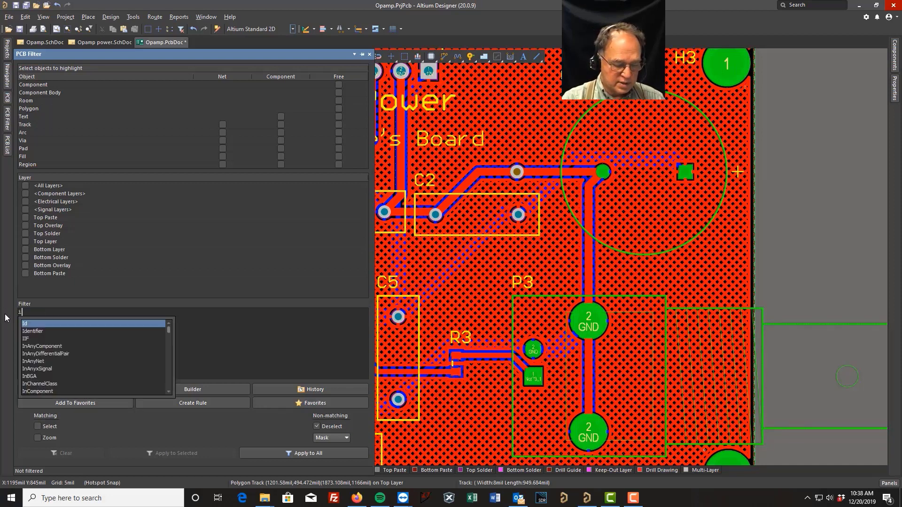
{"action": "type", "text": "scomment"}
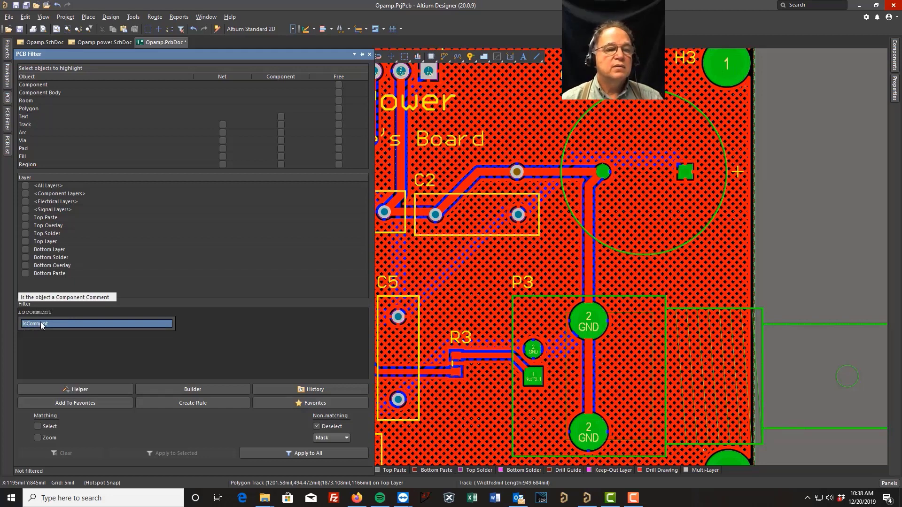
{"action": "key", "text": "Return"}
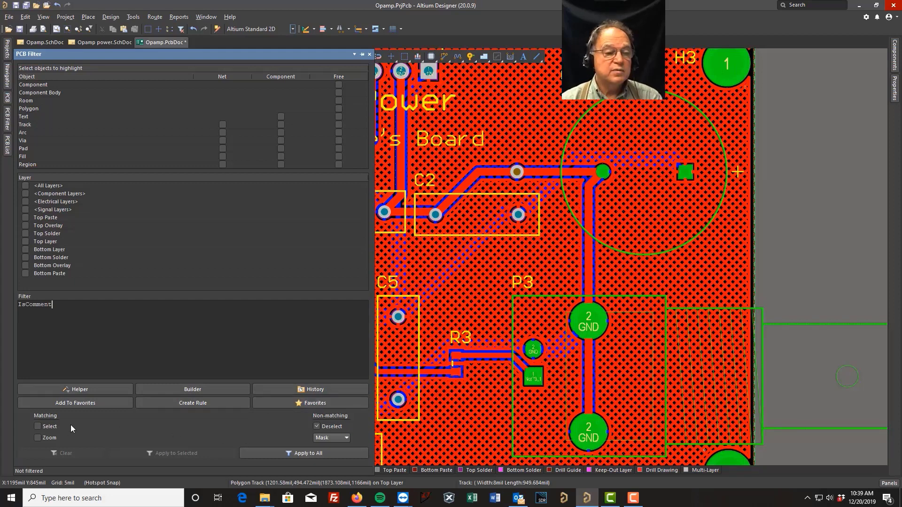
Apply the comment filter to all objects, with matching objects selected and zoomed to.
{"action": "left_click", "coordinate": [39, 427]}
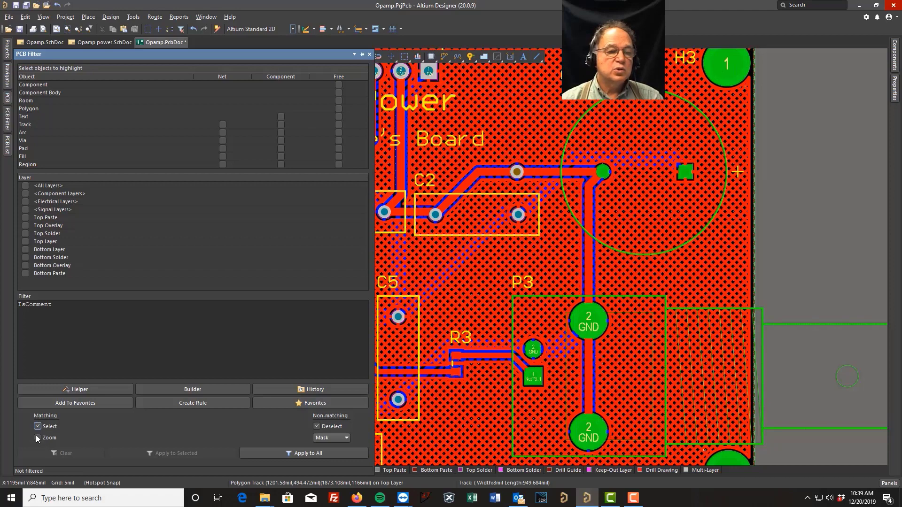
{"action": "left_click", "coordinate": [38, 438]}
{"action": "left_click", "coordinate": [308, 453]}
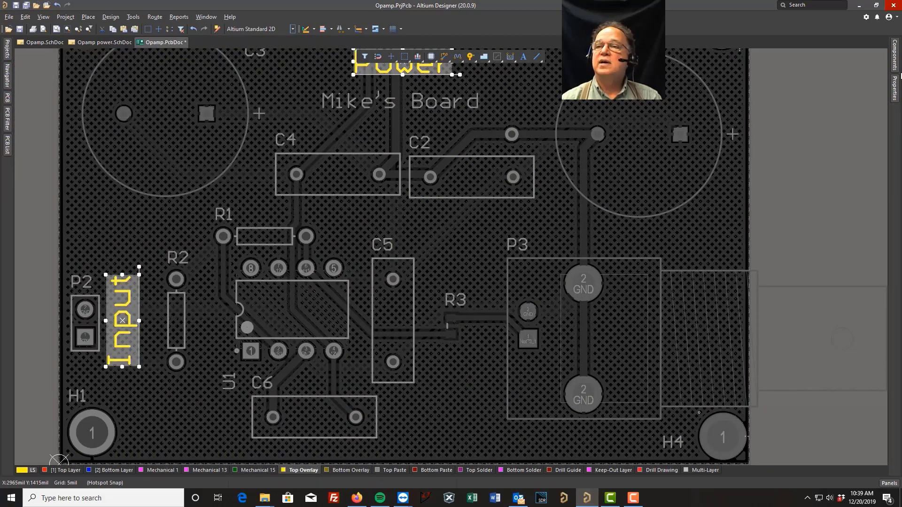
Check the filtered comments' shared properties, deselect them and clear the filter.
{"action": "mouse_move", "coordinate": [895, 90]}
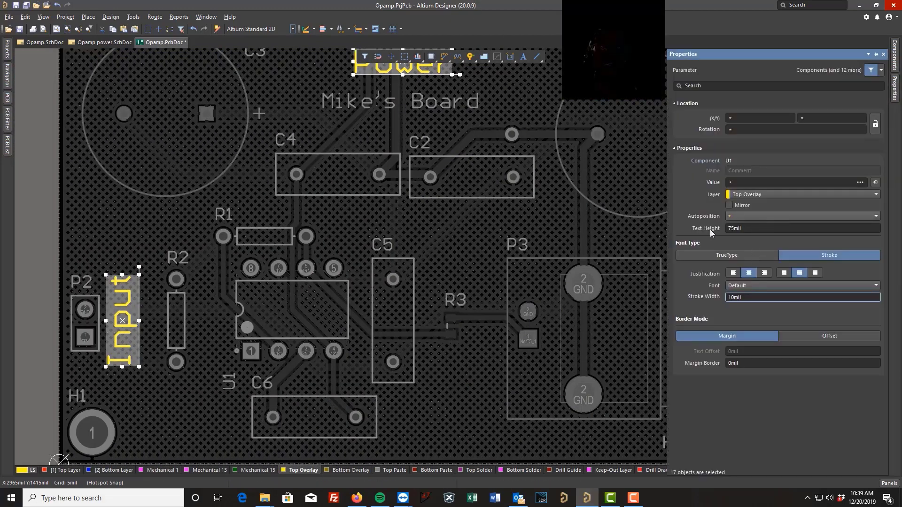
{"action": "left_click", "coordinate": [443, 237]}
{"action": "right_click", "coordinate": [442, 237]}
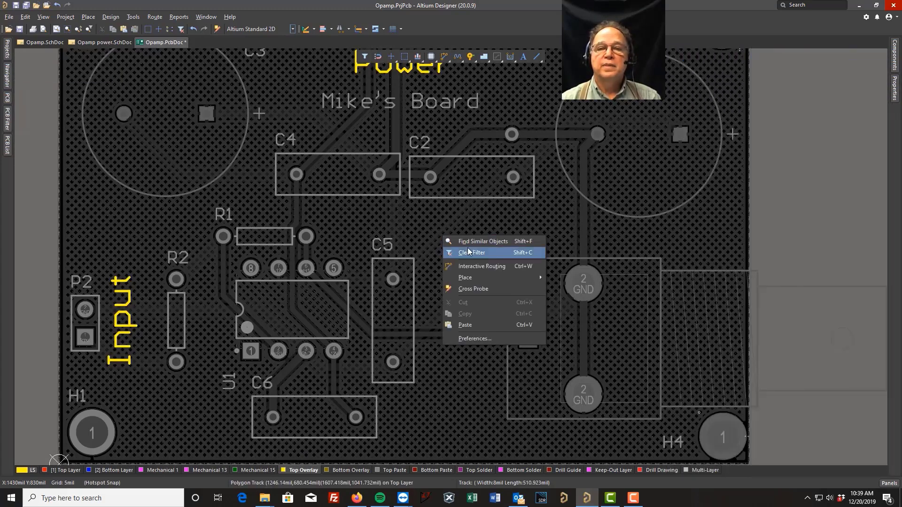
{"action": "left_click", "coordinate": [467, 253]}
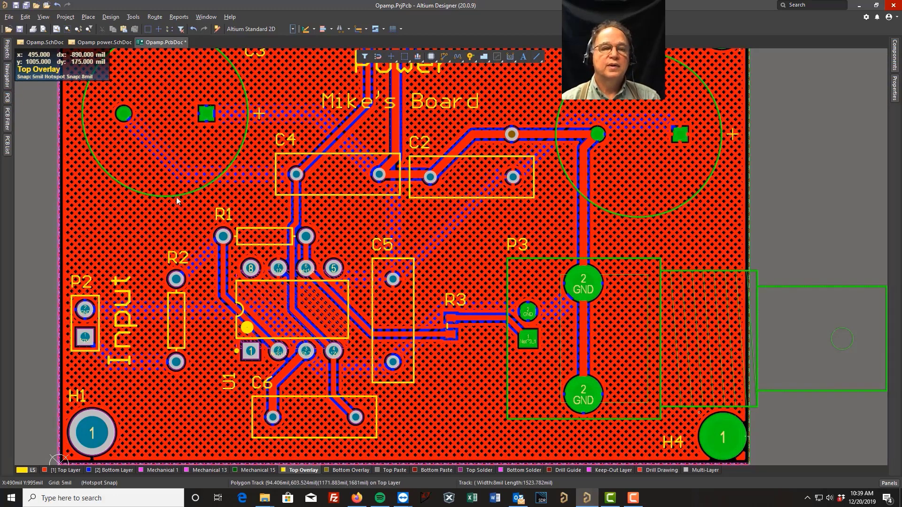
{"action": "left_click", "coordinate": [115, 231]}
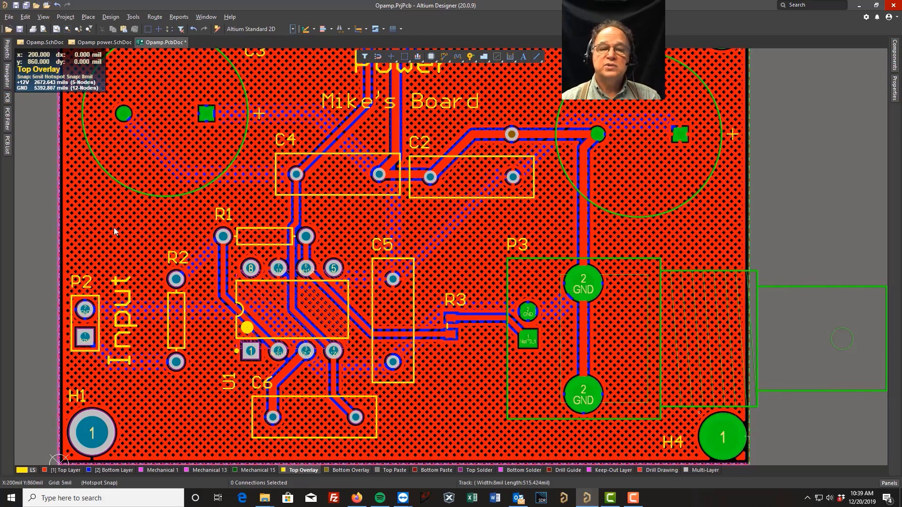